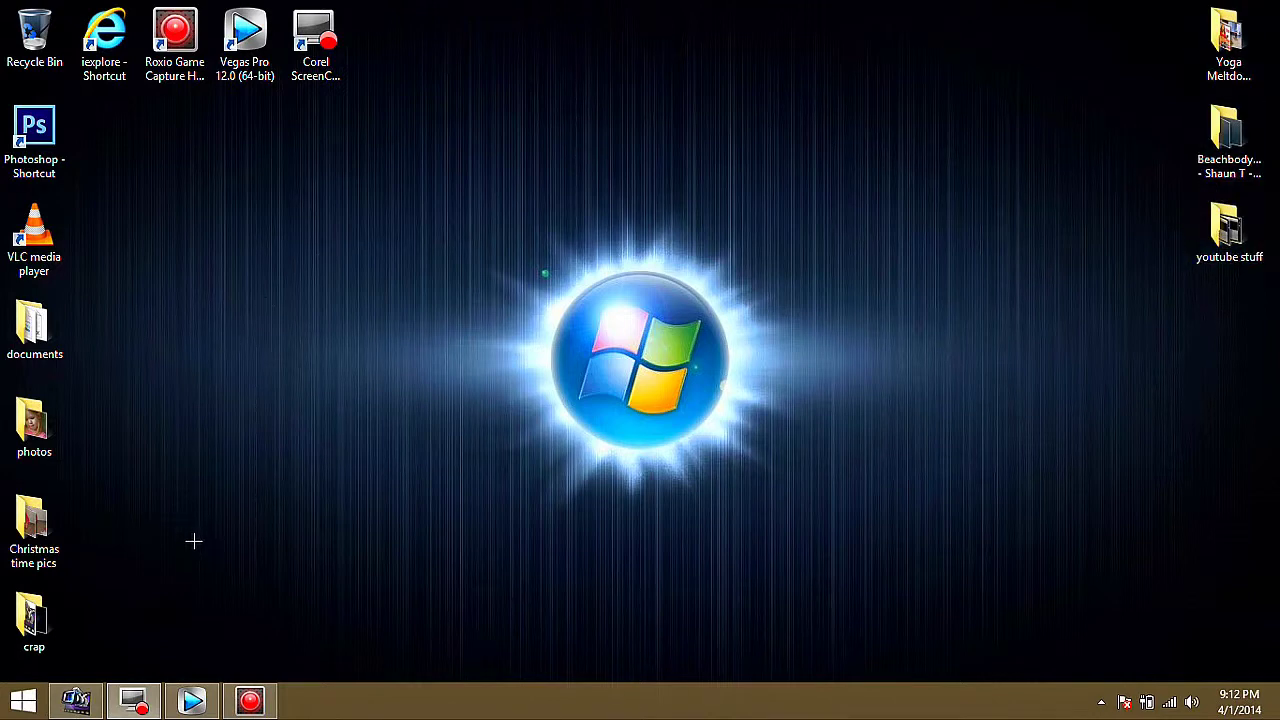
# - Open the 4-1-2014_01 capture in a Vegas Pro project, rewind the cursor to the start, then minimize Vegas
pyautogui.click(1216, 236)
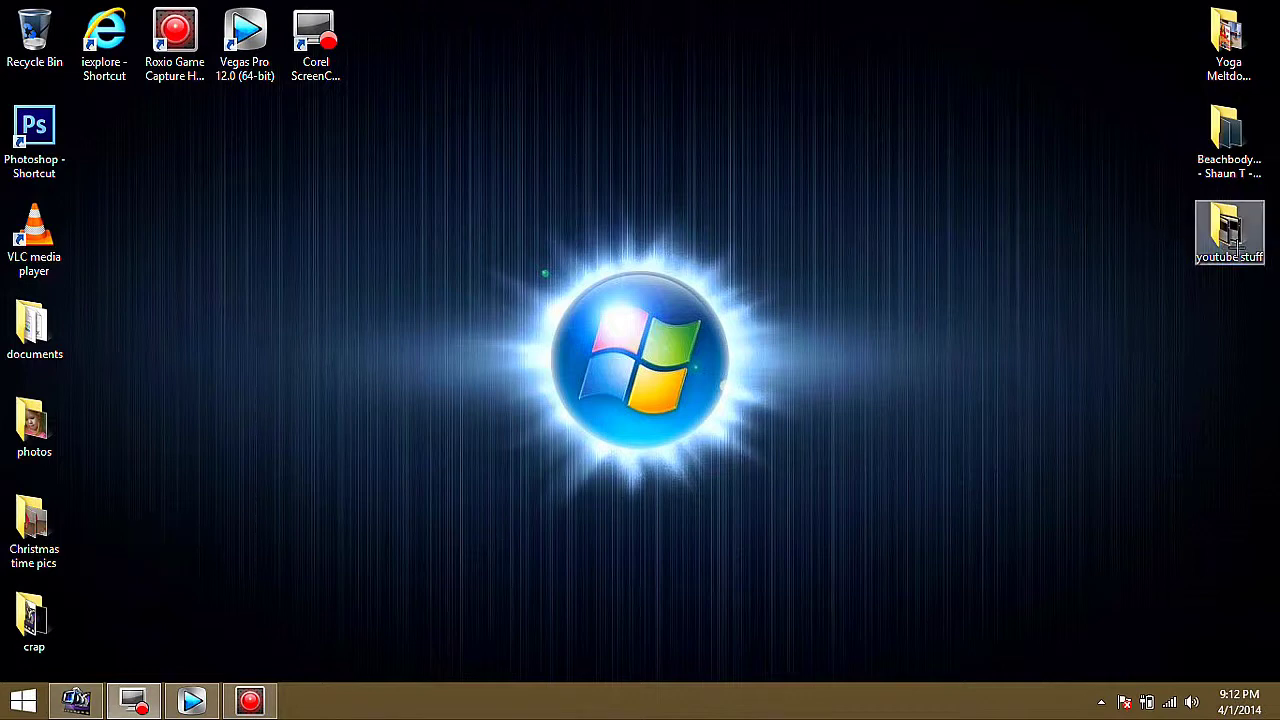
pyautogui.click(864, 238)
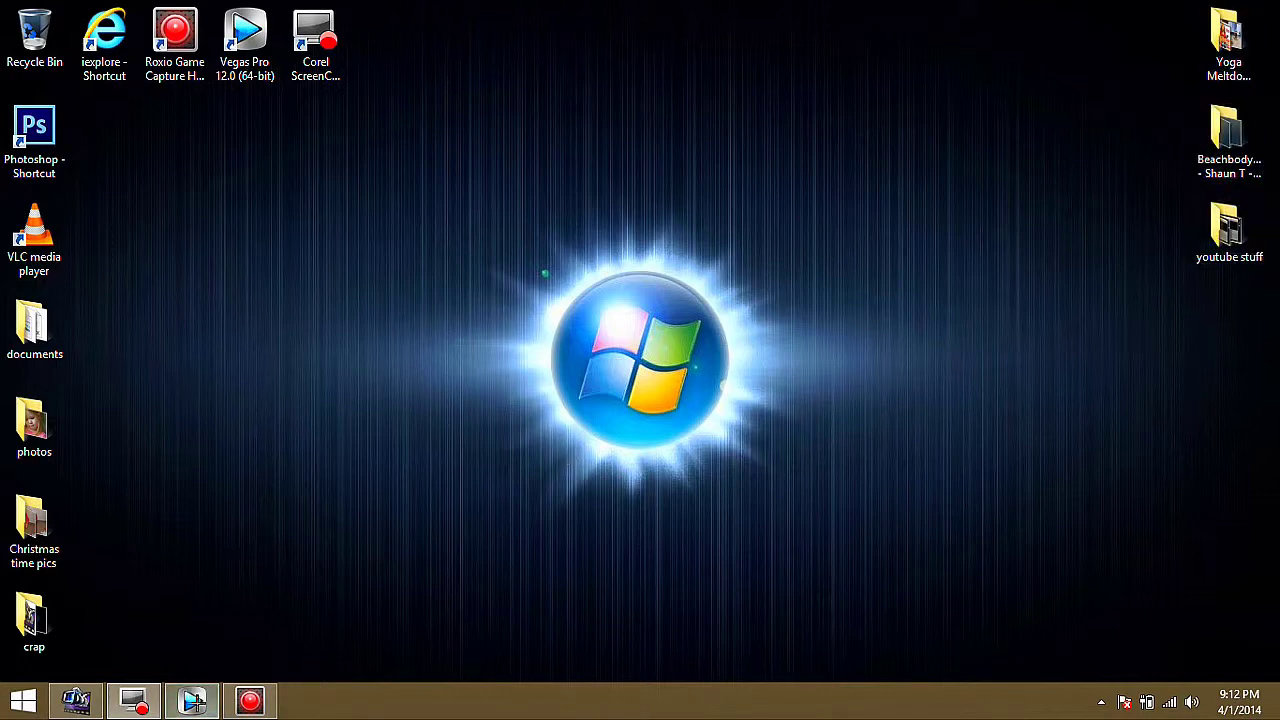
pyautogui.click(193, 700)
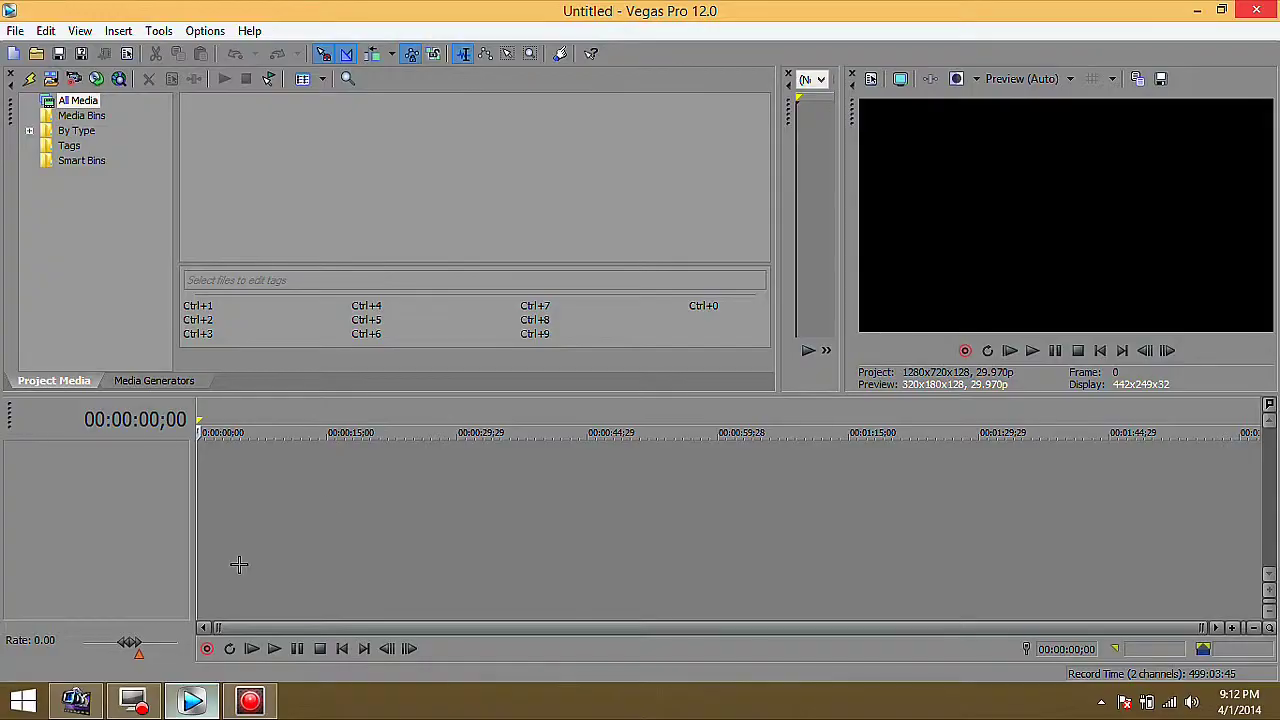
pyautogui.click(17, 31)
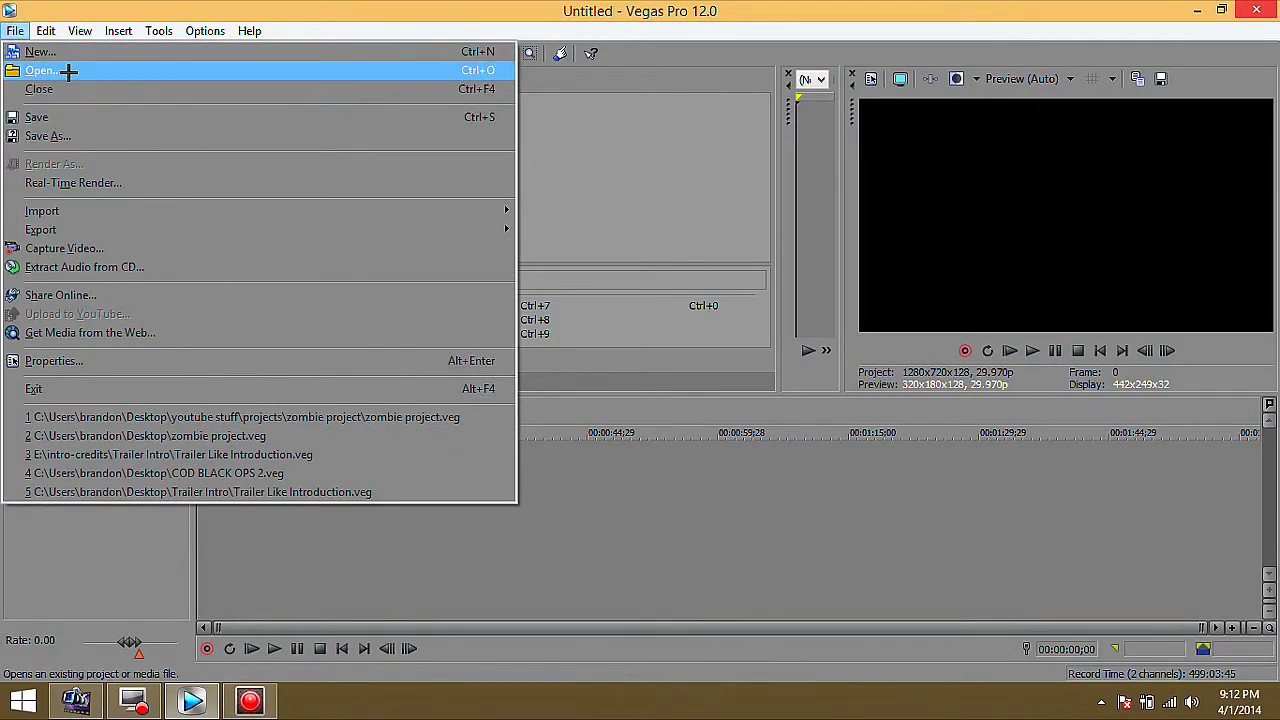
pyautogui.click(69, 72)
pyautogui.click(318, 170)
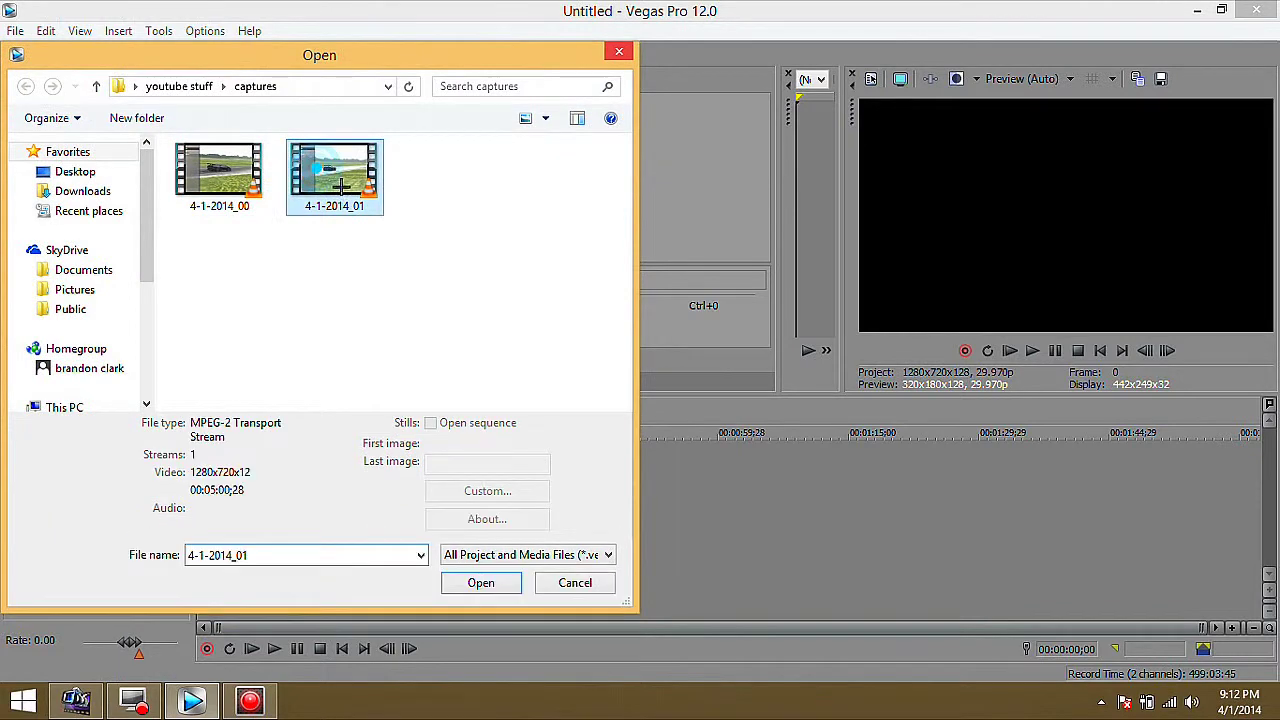
pyautogui.click(456, 588)
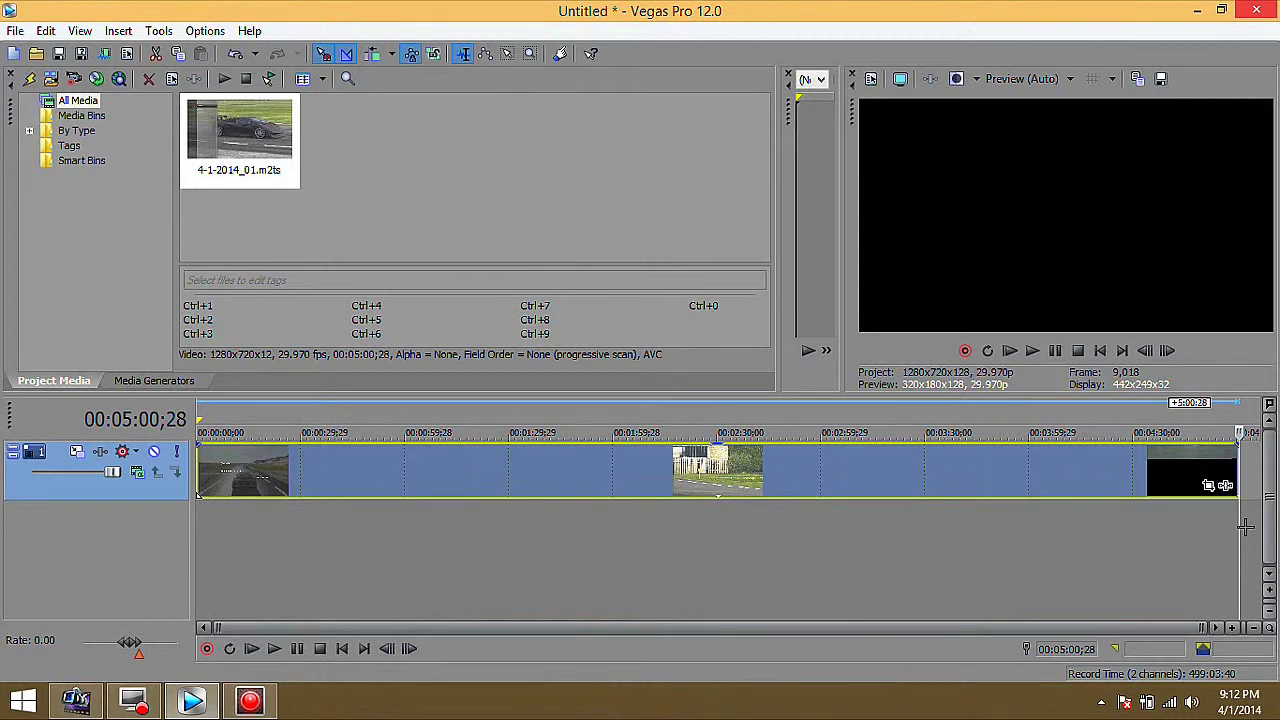
pyautogui.moveTo(1240, 530); pyautogui.dragTo(173, 537)
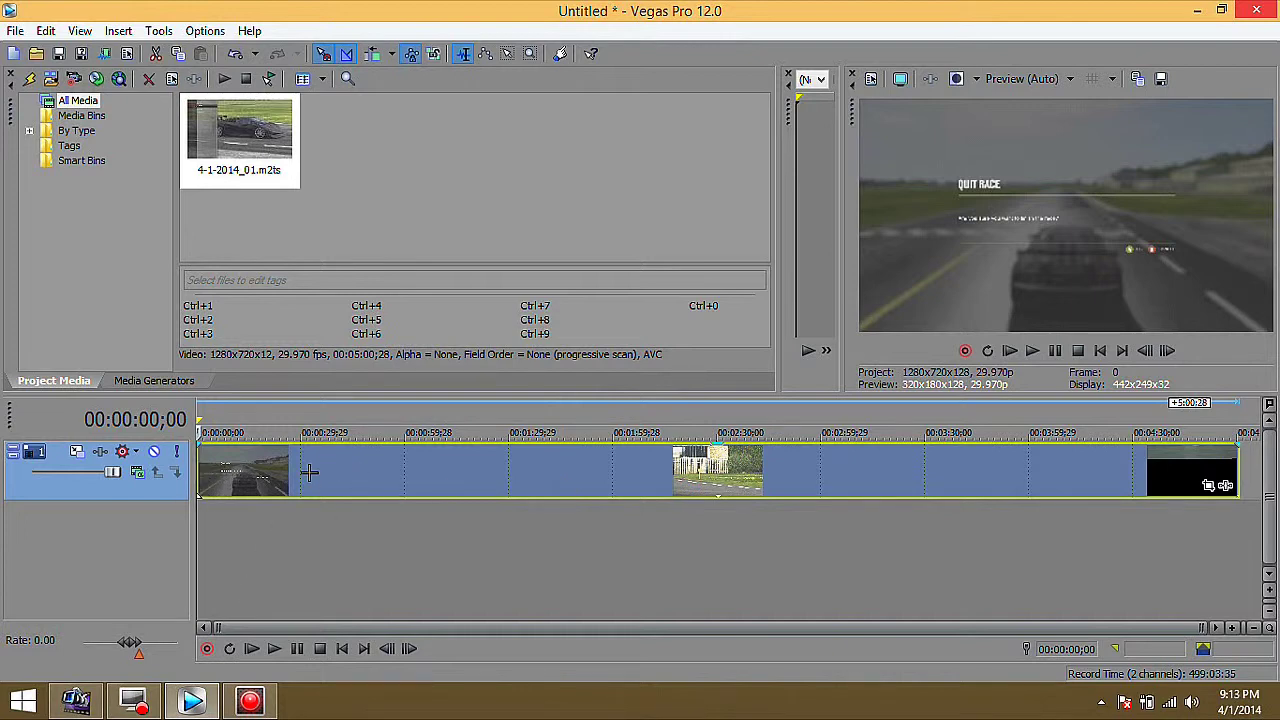
pyautogui.click(1197, 11)
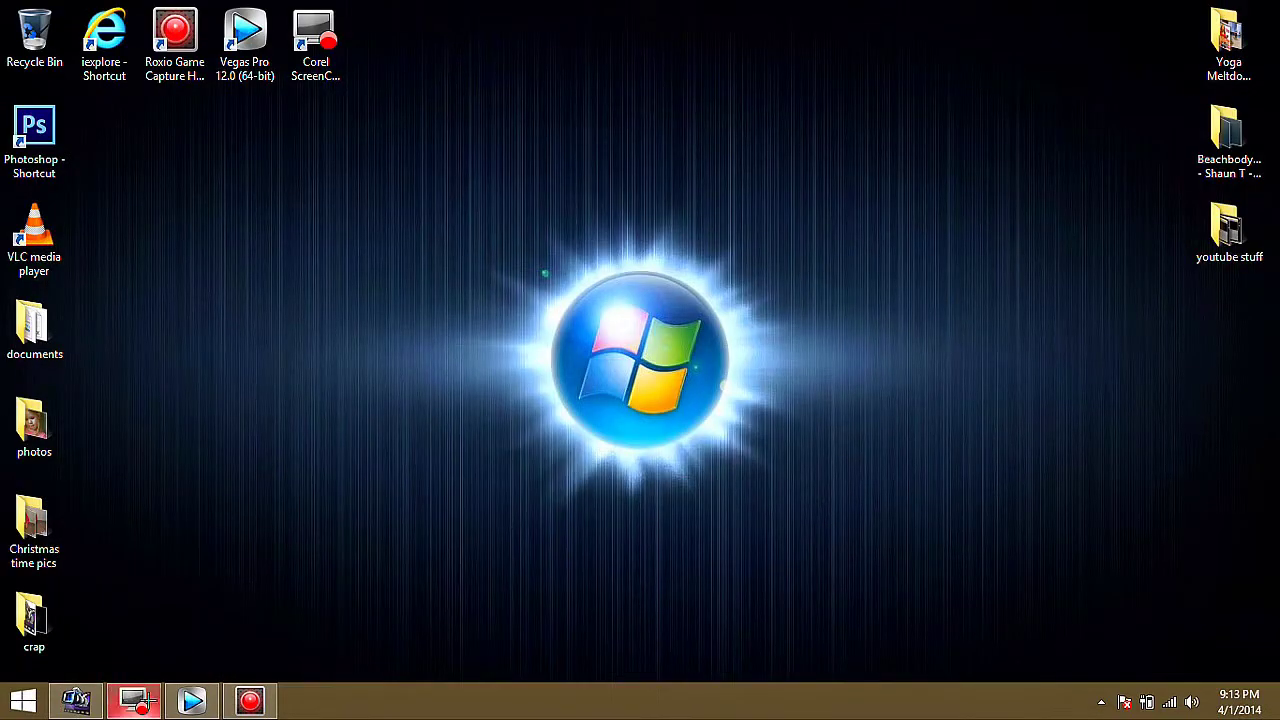
# - Launch Roxio Game Capture HD PRO and start its Edit & Share video editor
pyautogui.click(250, 700)
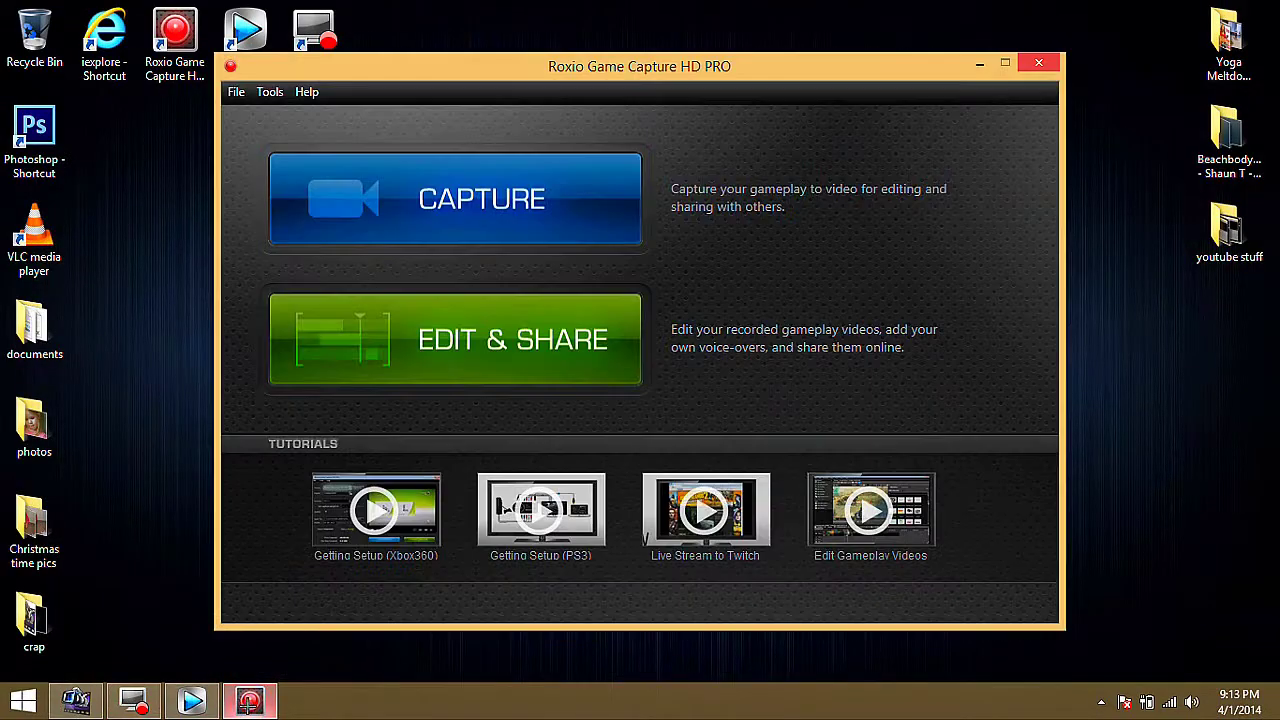
pyautogui.click(555, 321)
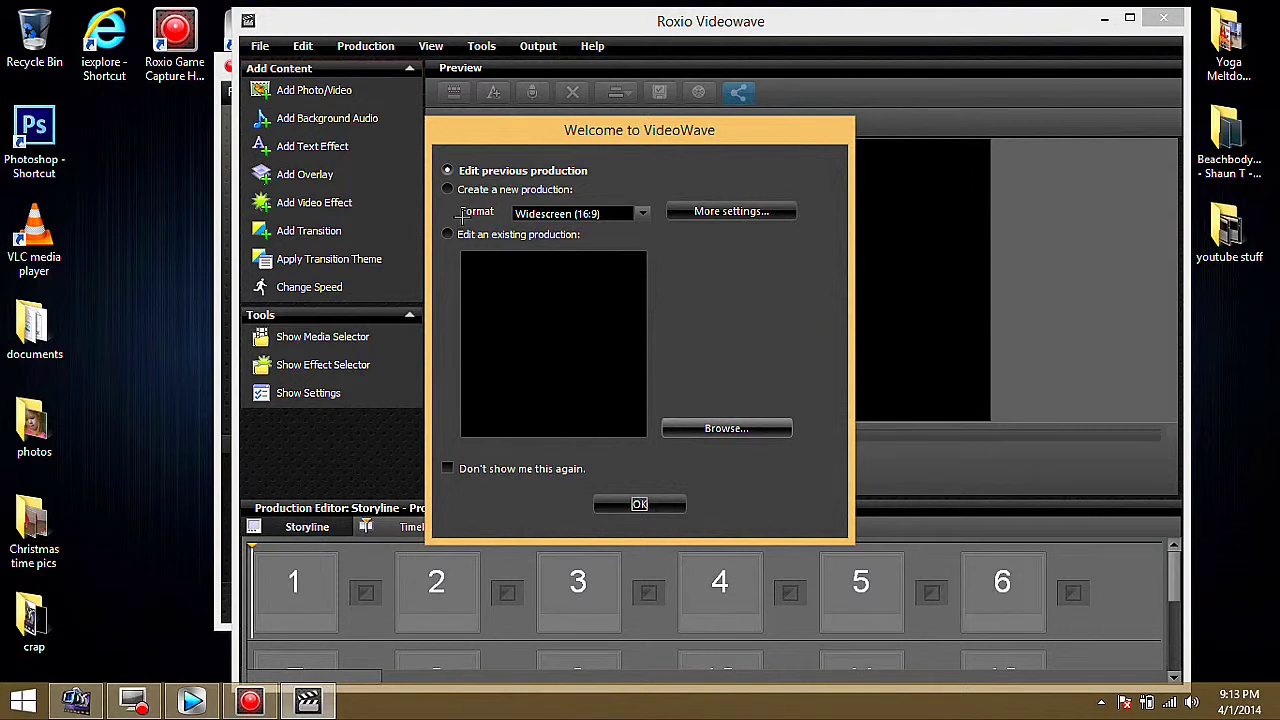
# - Create a new production and drag 4-1-2014_01.m2ts from youtube stuff > captures into storyline slot 1
pyautogui.click(447, 189)
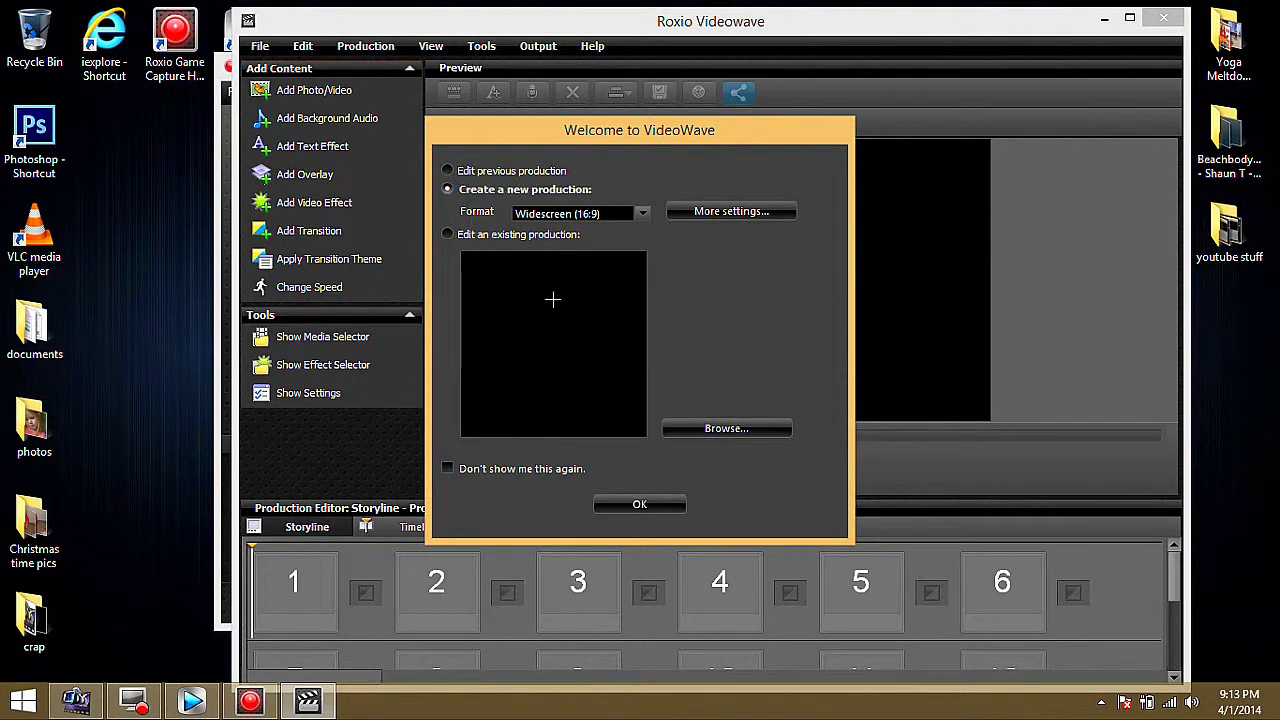
pyautogui.click(640, 504)
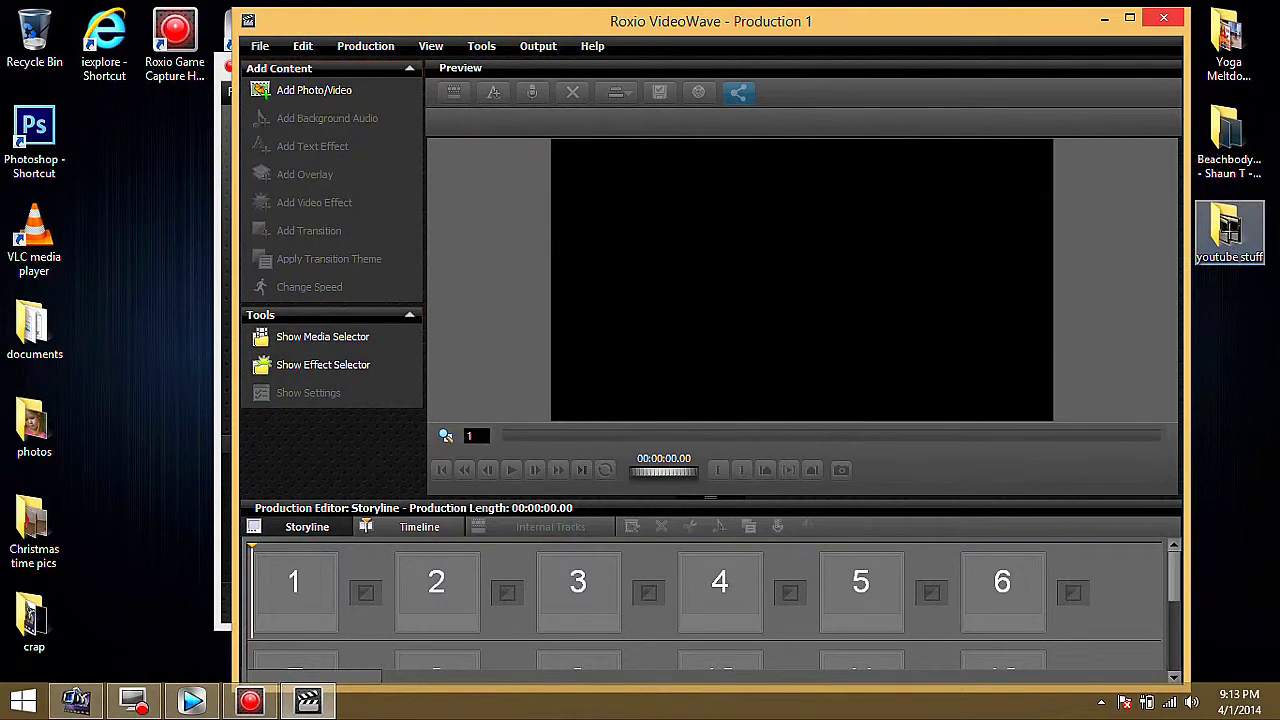
pyautogui.doubleClick(1229, 230)
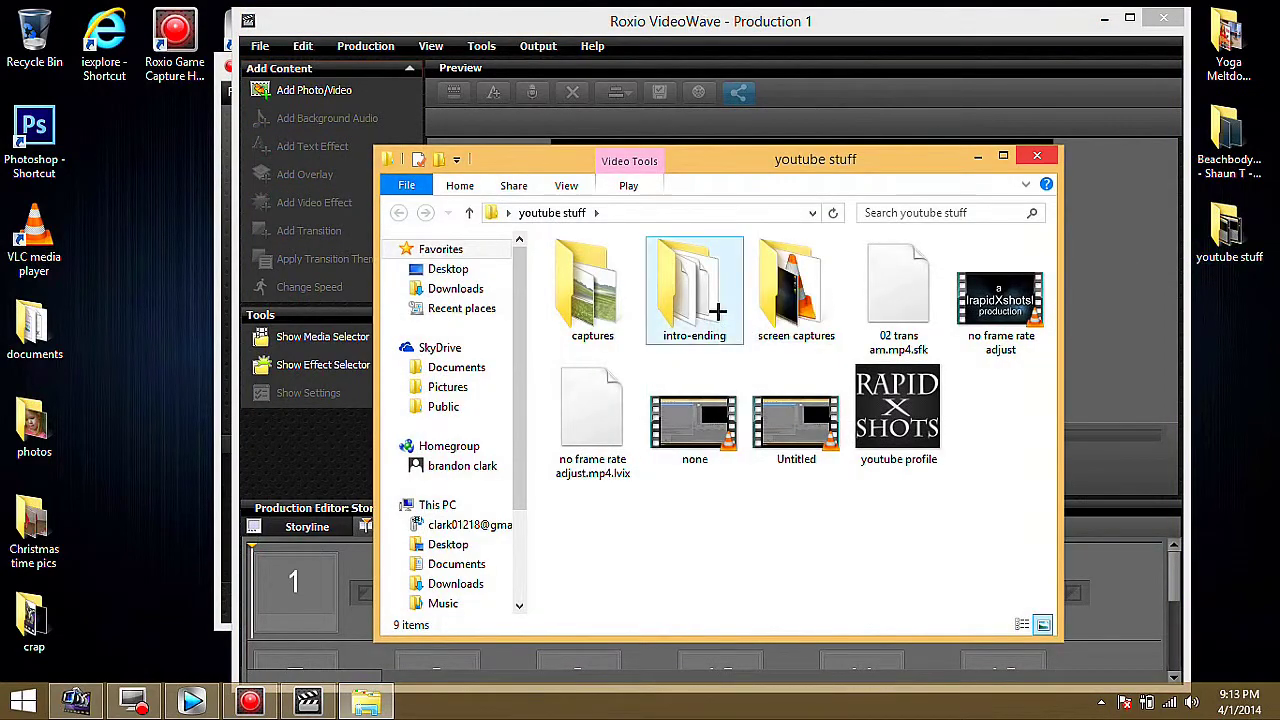
pyautogui.doubleClick(585, 299)
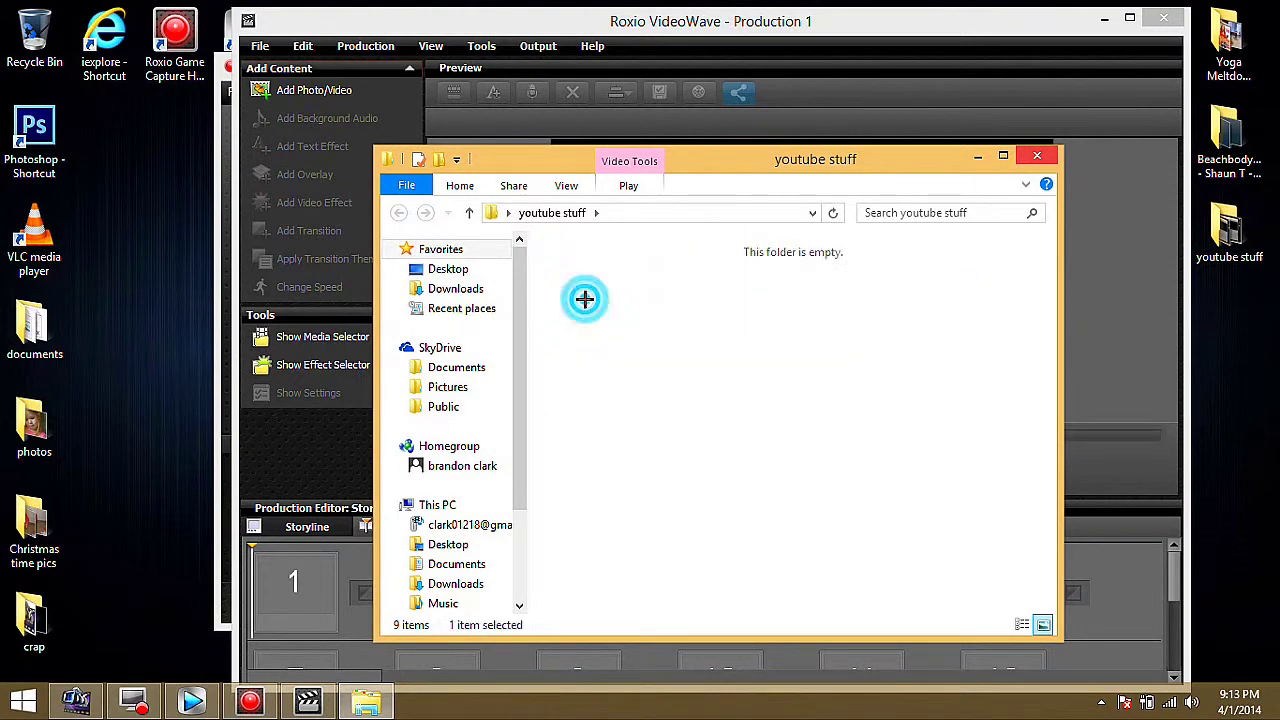
pyautogui.click(690, 272)
pyautogui.moveTo(677, 160); pyautogui.dragTo(881, 136)
pyautogui.moveTo(889, 246); pyautogui.dragTo(298, 594)
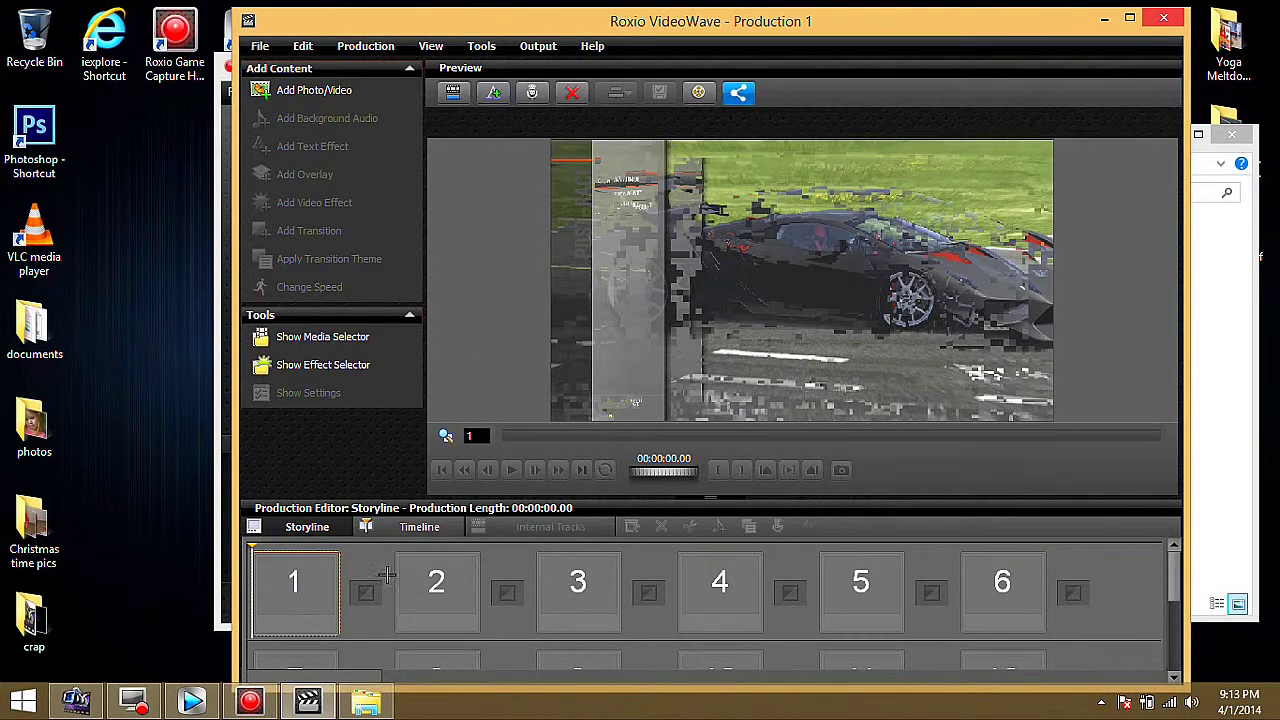
# - Extract the clip's audio as the WAV file 4-1-2014_01 on the Desktop, then close VideoWave
pyautogui.click(1231, 134)
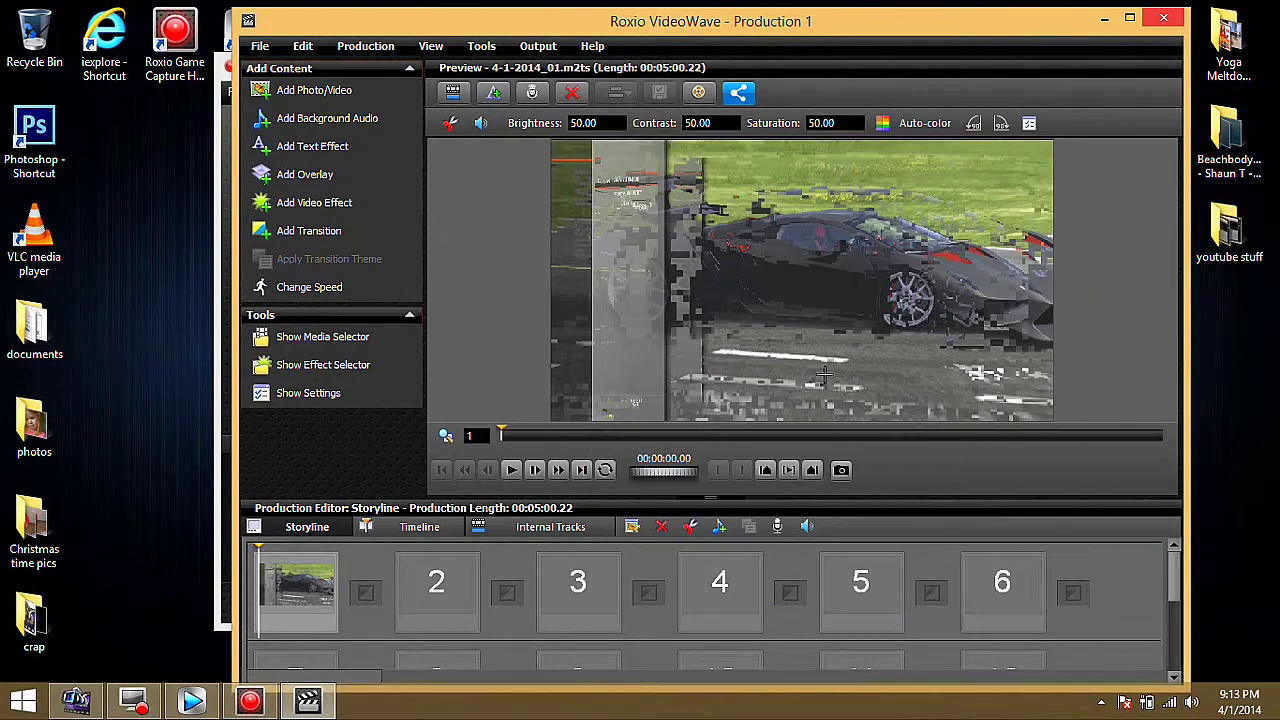
pyautogui.rightClick(303, 588)
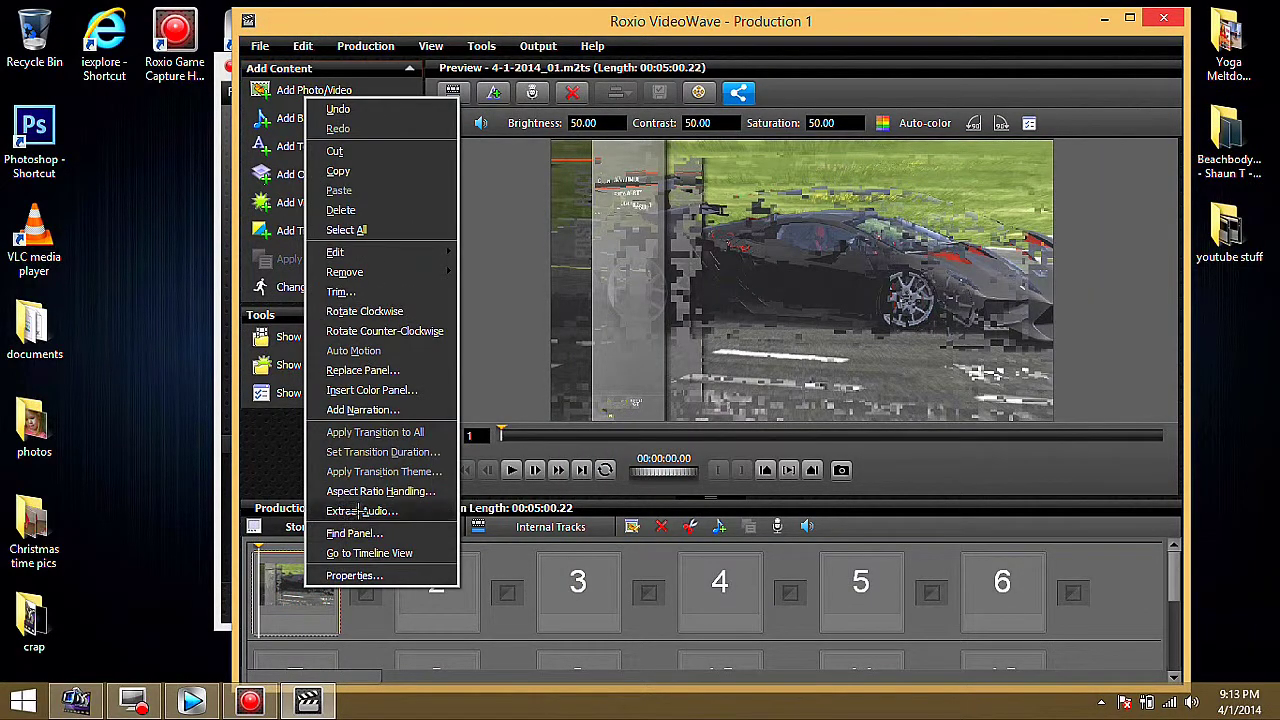
pyautogui.click(383, 511)
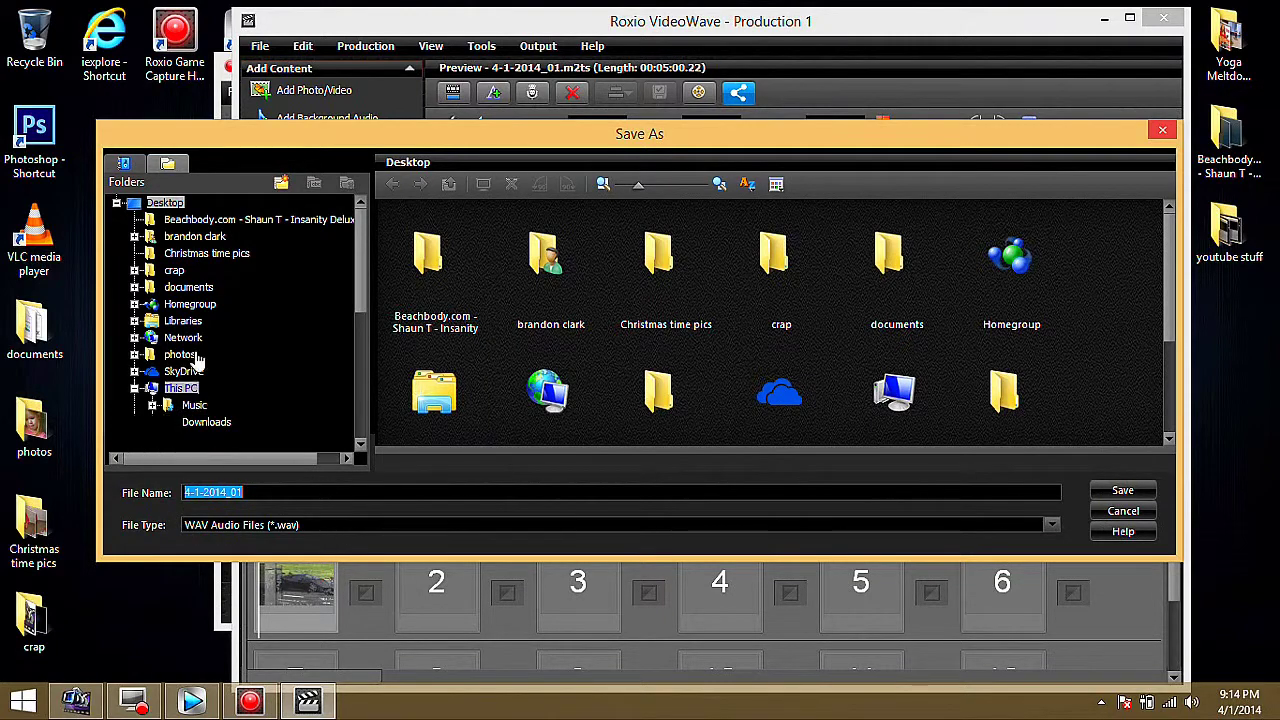
pyautogui.click(1121, 490)
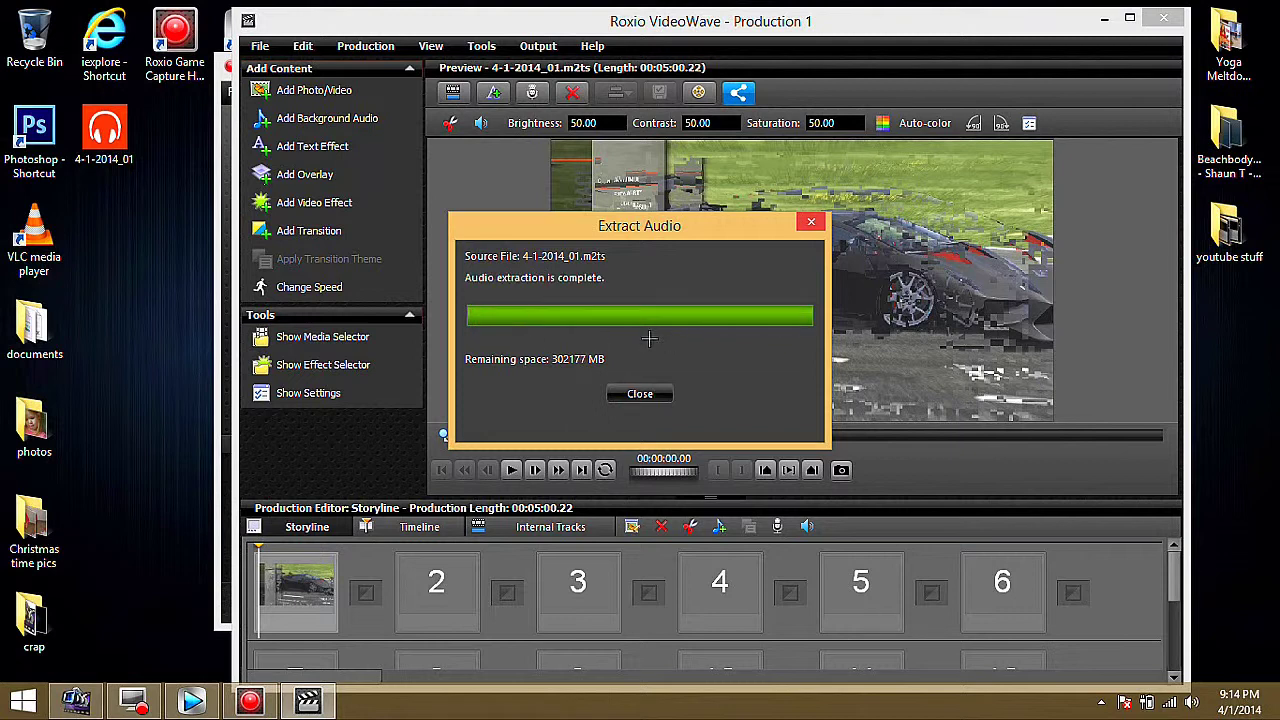
pyautogui.click(640, 394)
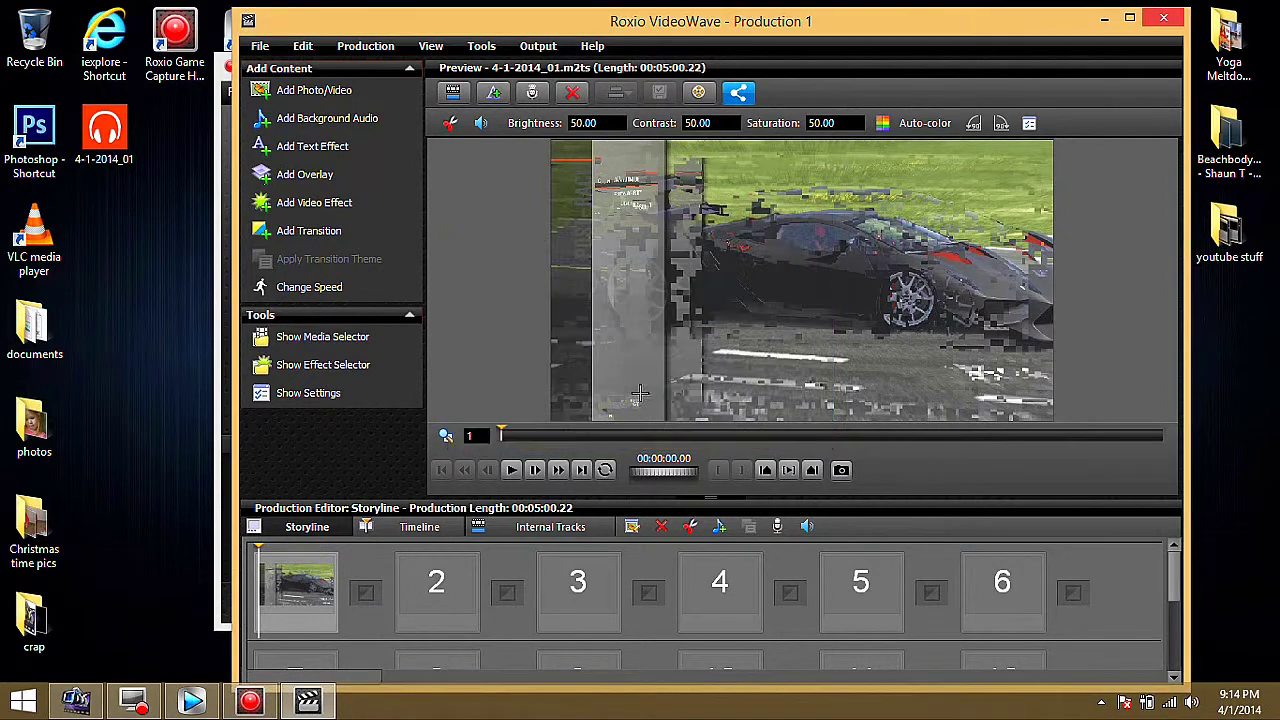
pyautogui.click(1153, 18)
# - Close both Roxio programs without saving, then restore Vegas as a smaller window shifted right
pyautogui.click(642, 388)
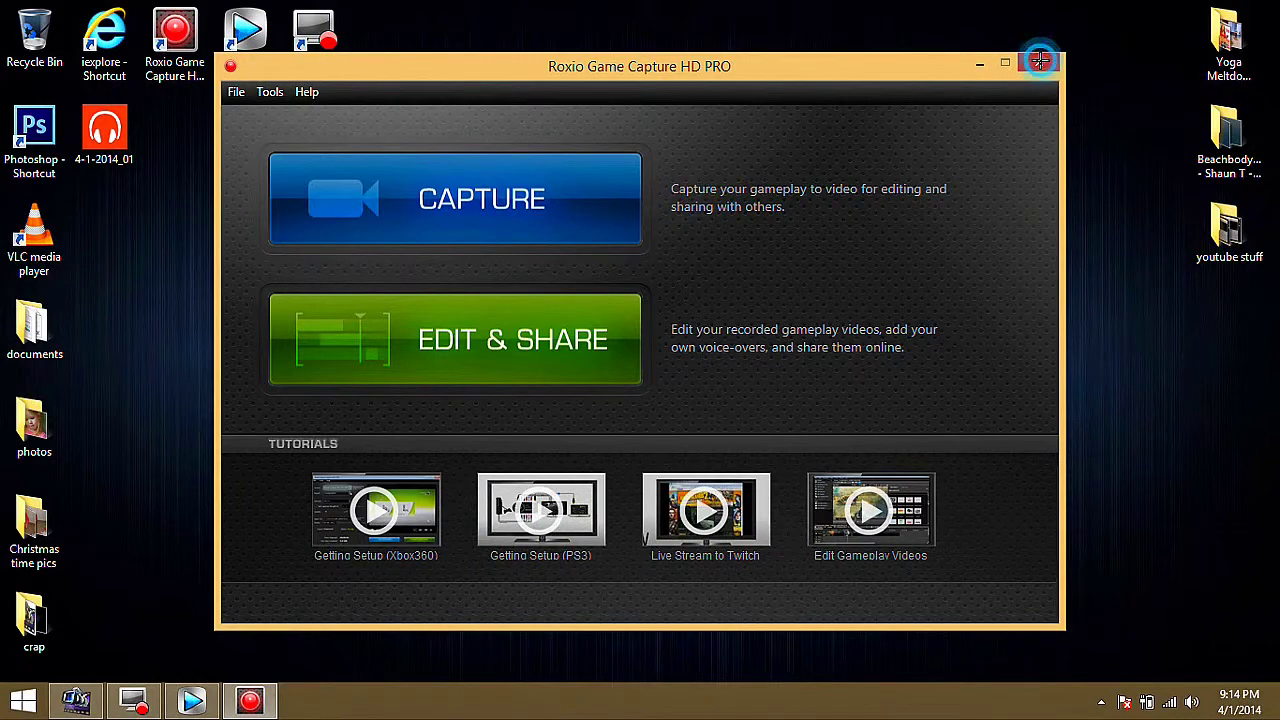
pyautogui.click(1038, 63)
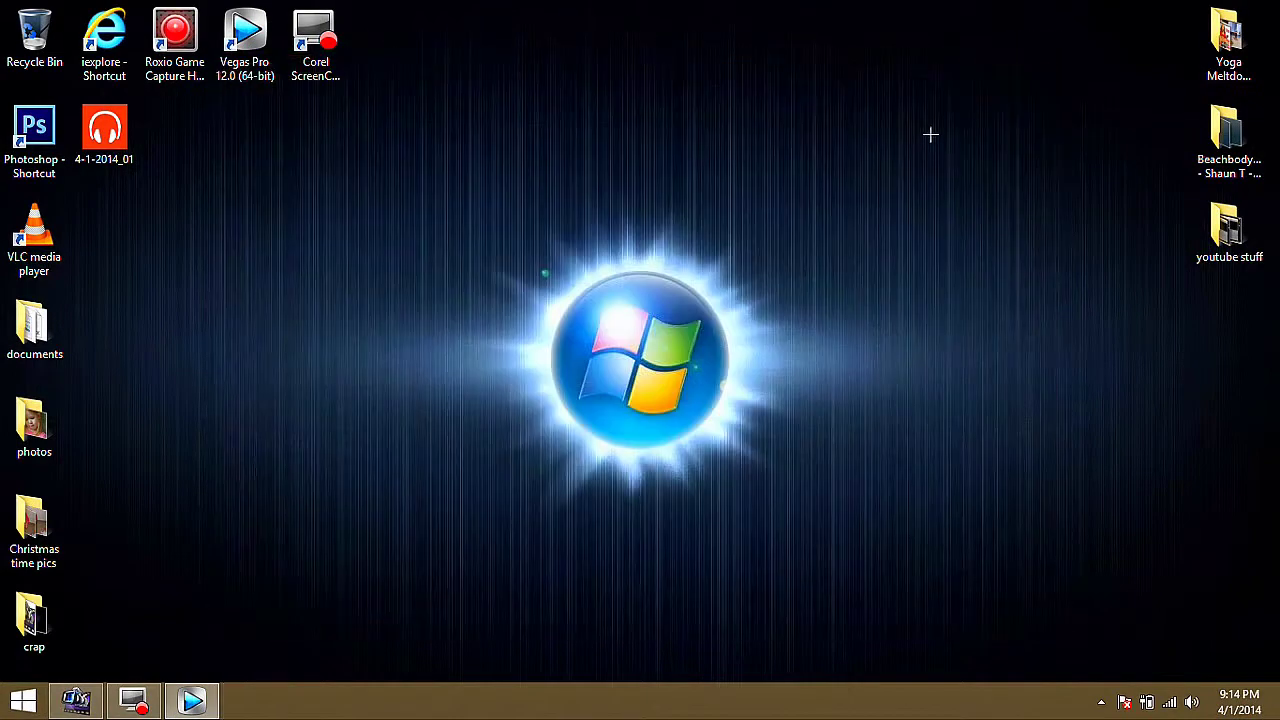
pyautogui.click(214, 704)
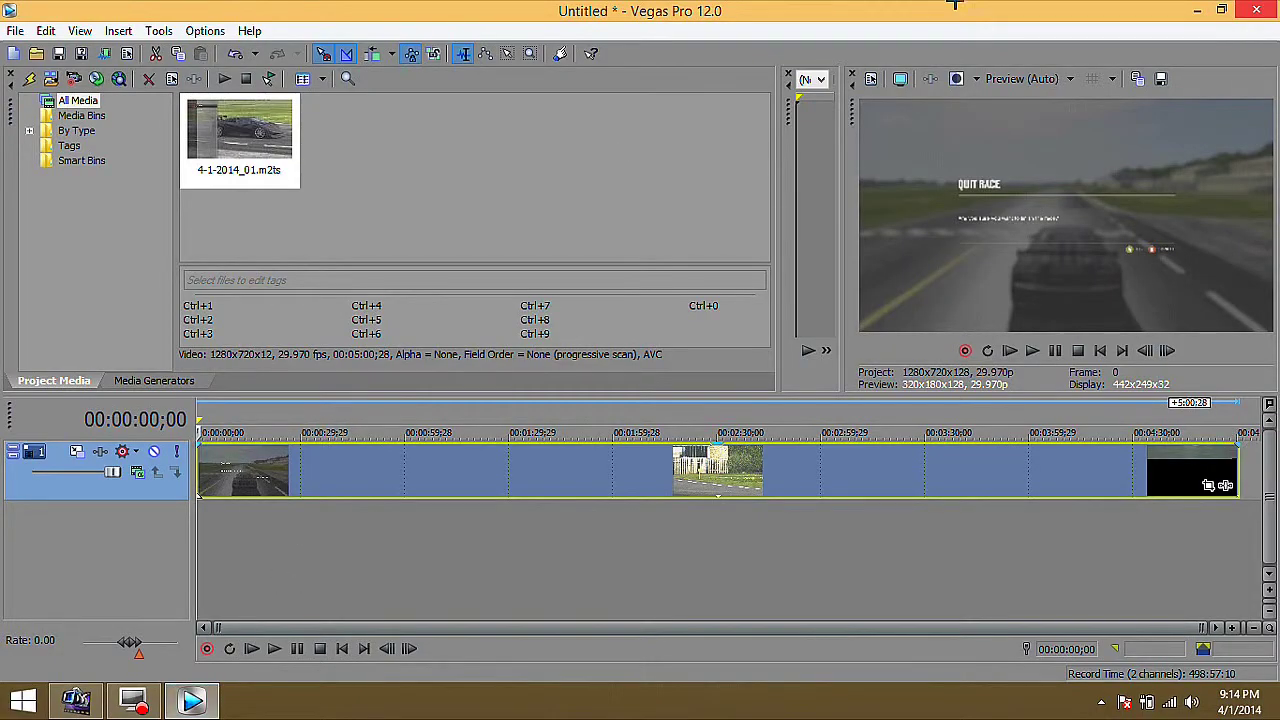
pyautogui.click(1221, 9)
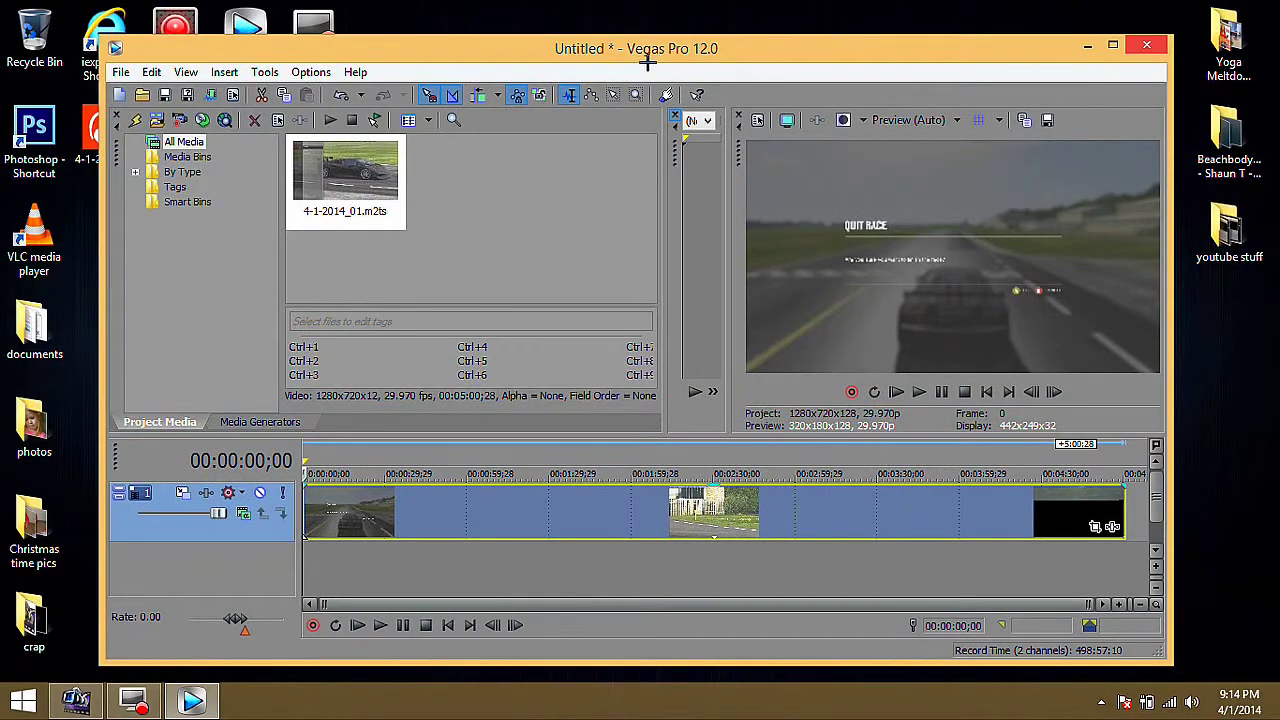
pyautogui.moveTo(627, 58); pyautogui.dragTo(691, 62)
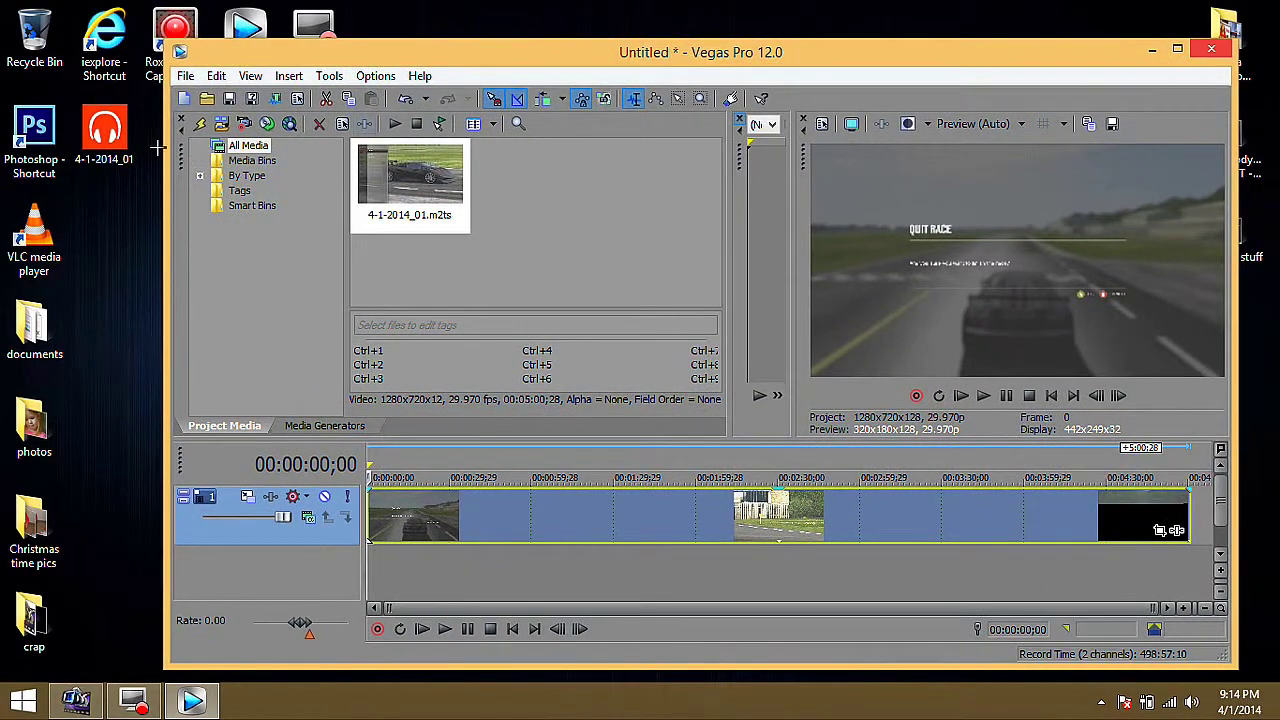
# - Insert an audio track, drop the desktop 4-1-2014_01.wav onto it, and maximize Vegas
pyautogui.rightClick(440, 567)
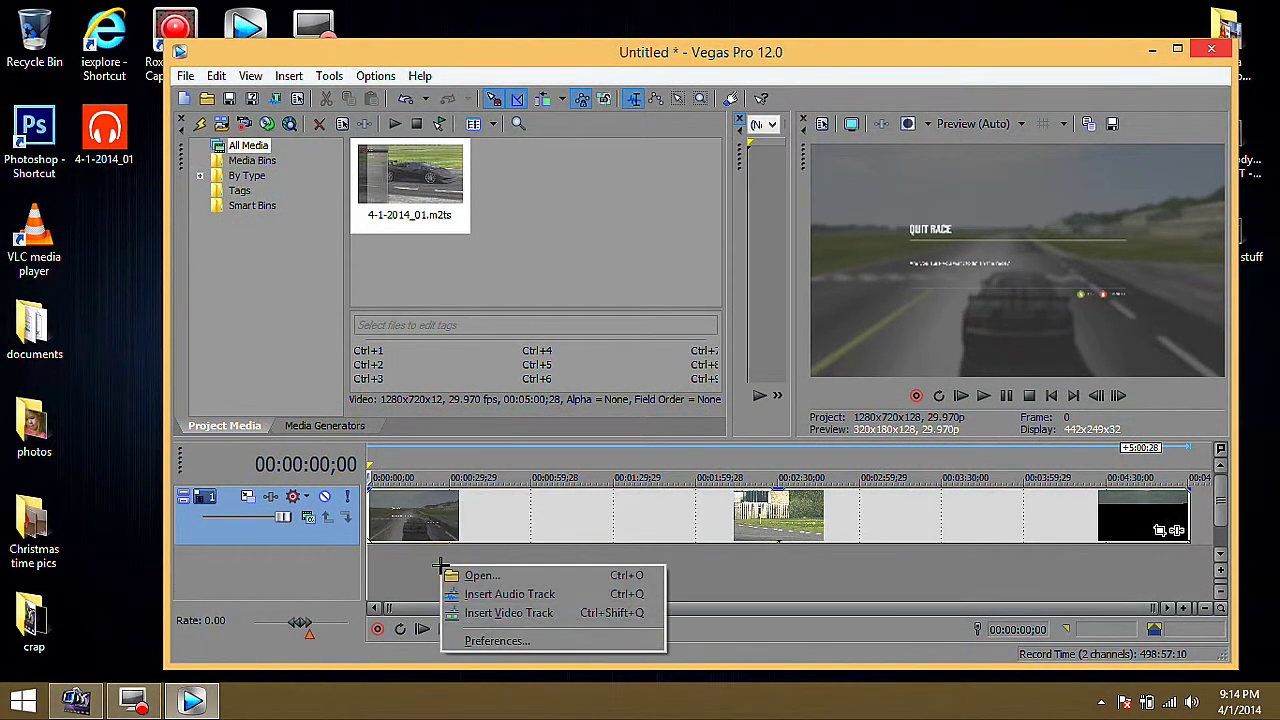
pyautogui.click(508, 594)
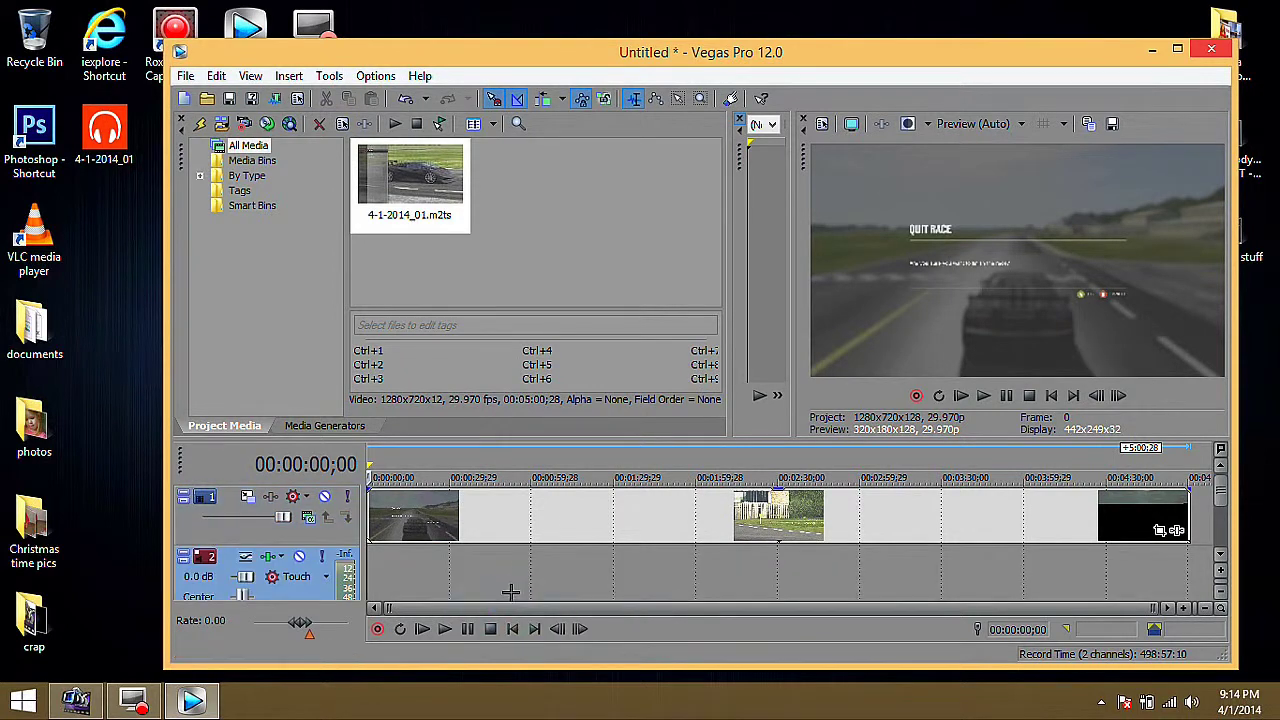
pyautogui.moveTo(111, 135); pyautogui.dragTo(380, 562)
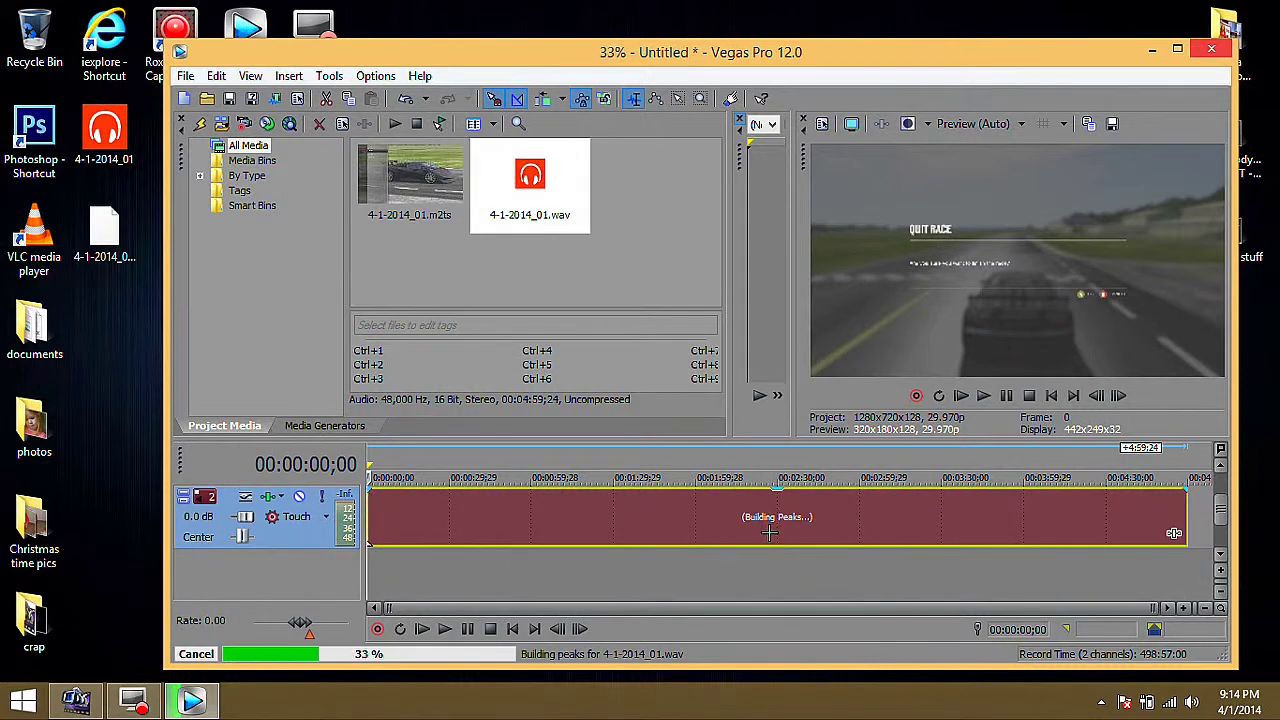
pyautogui.click(1181, 49)
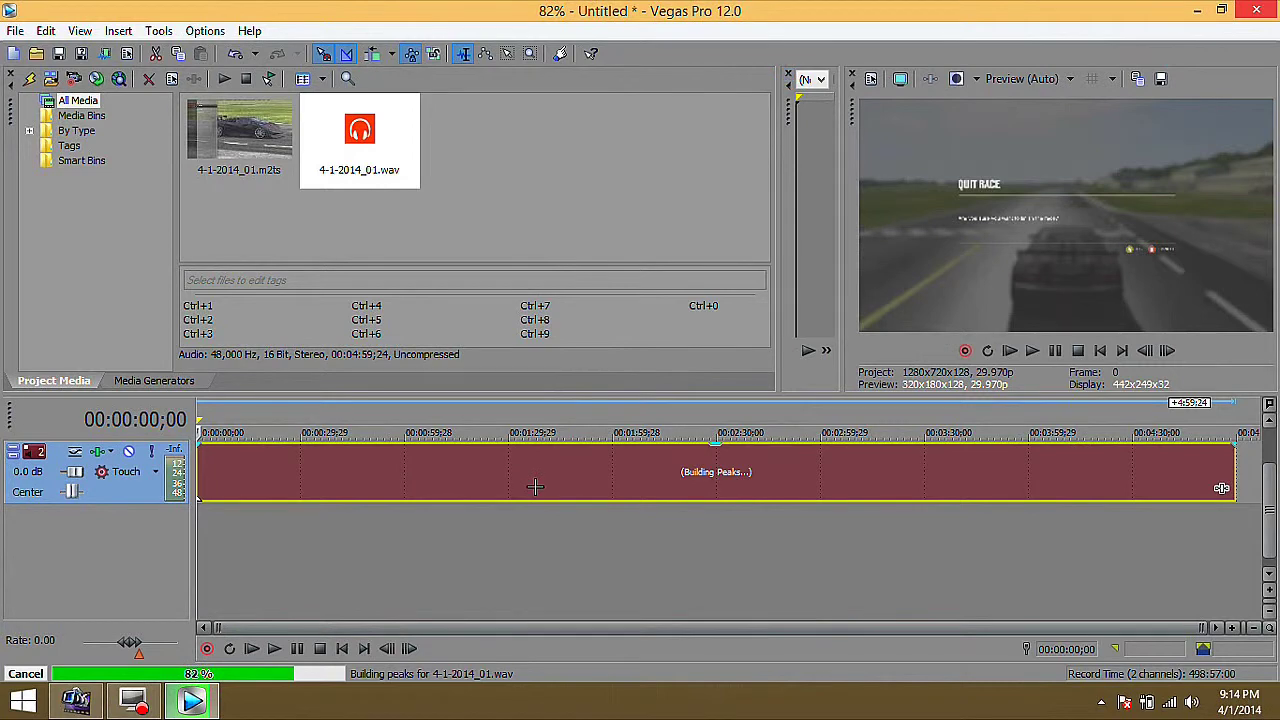
pyautogui.scroll(2, 1267, 514)
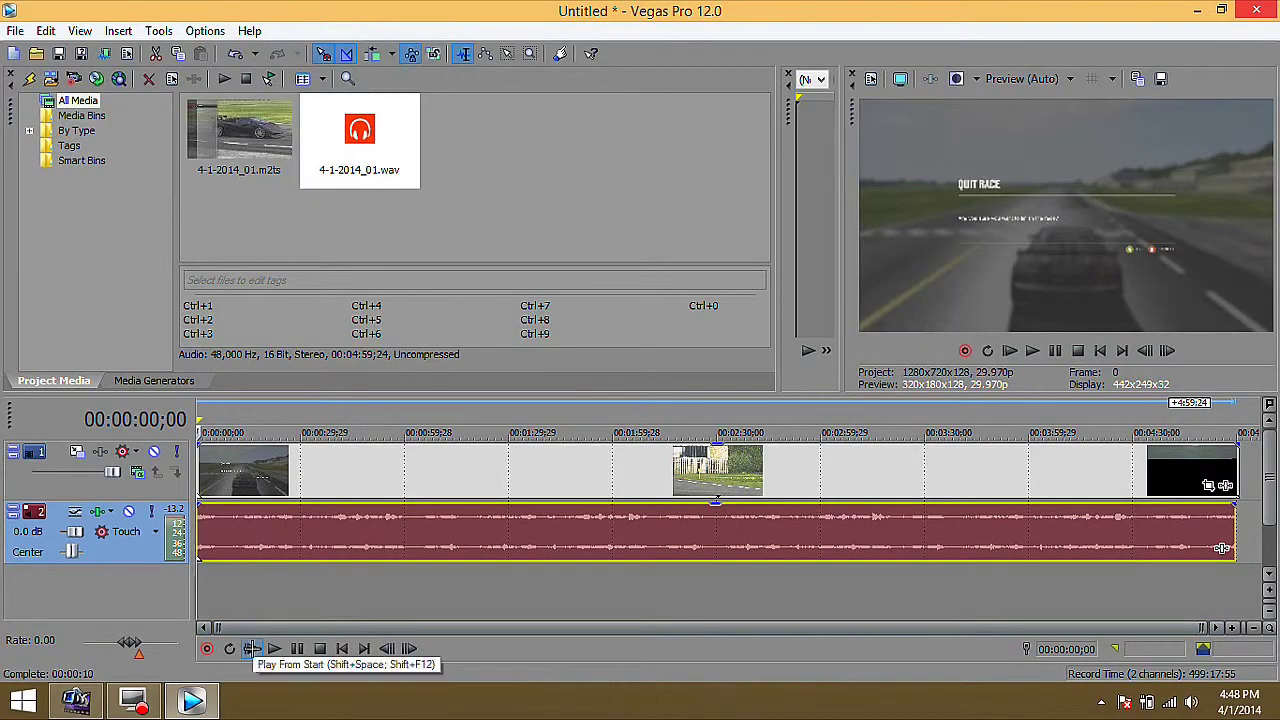
pyautogui.click(250, 648)
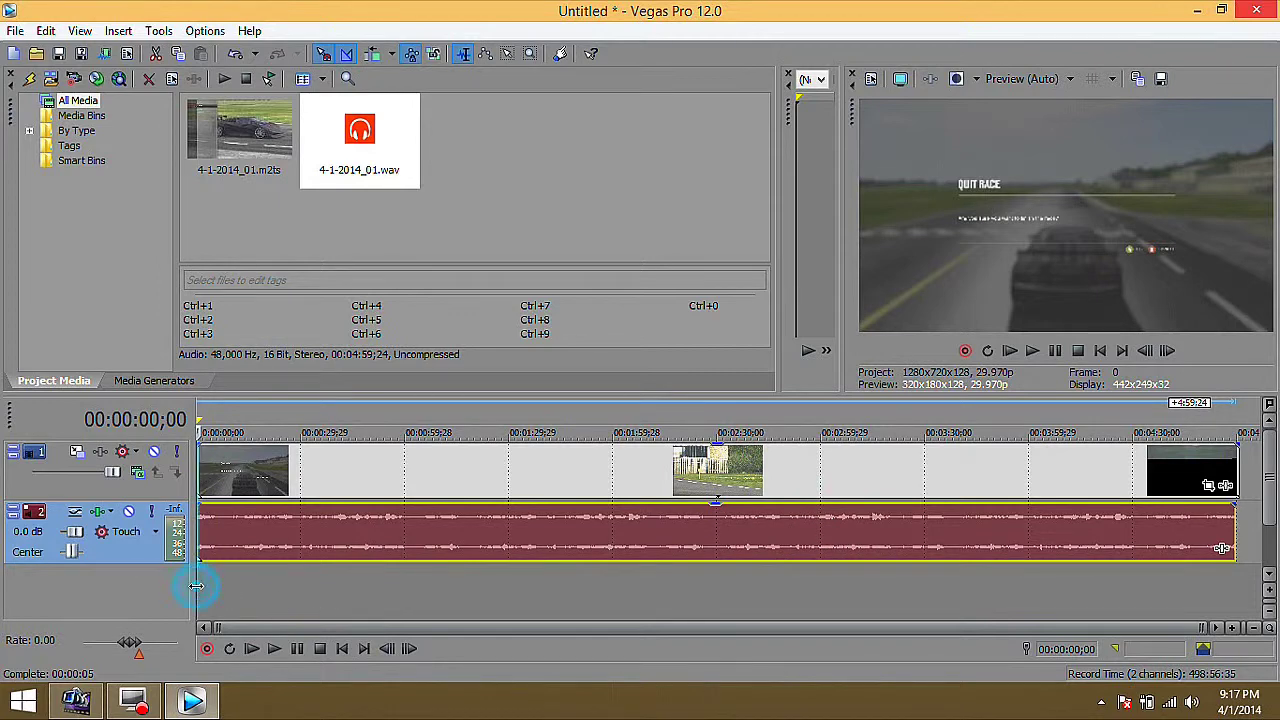
pyautogui.click(197, 586)
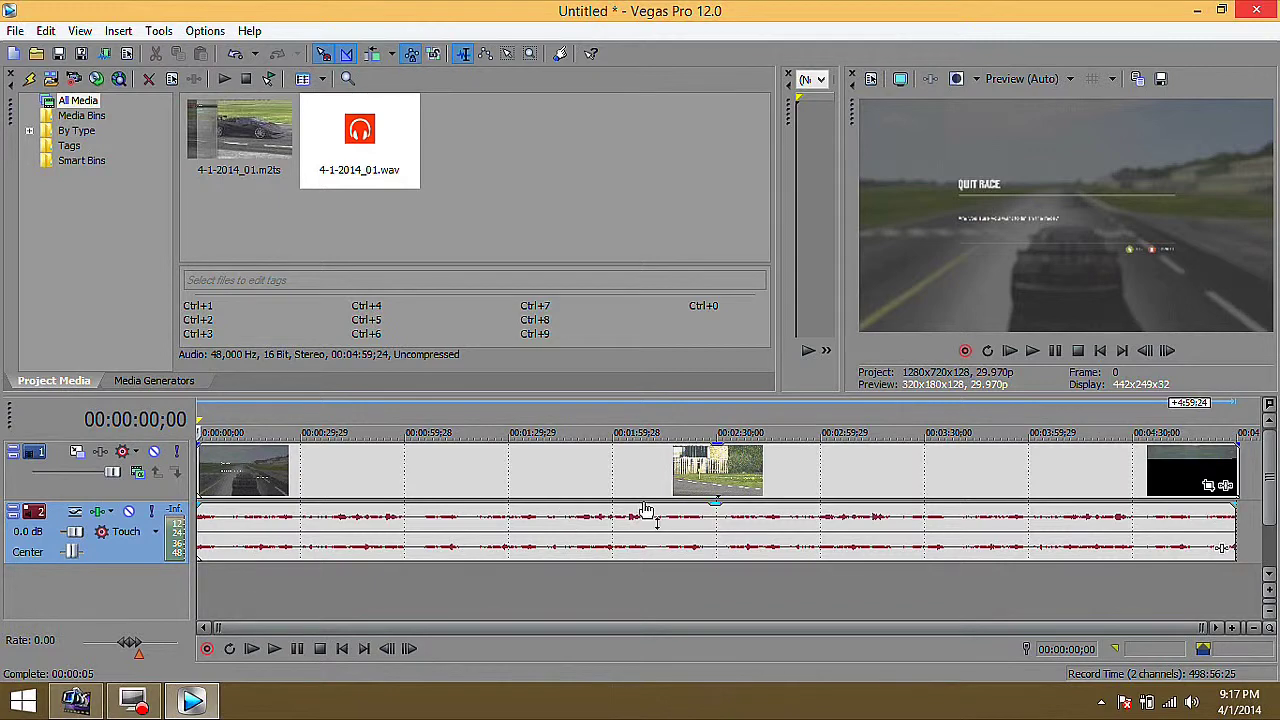